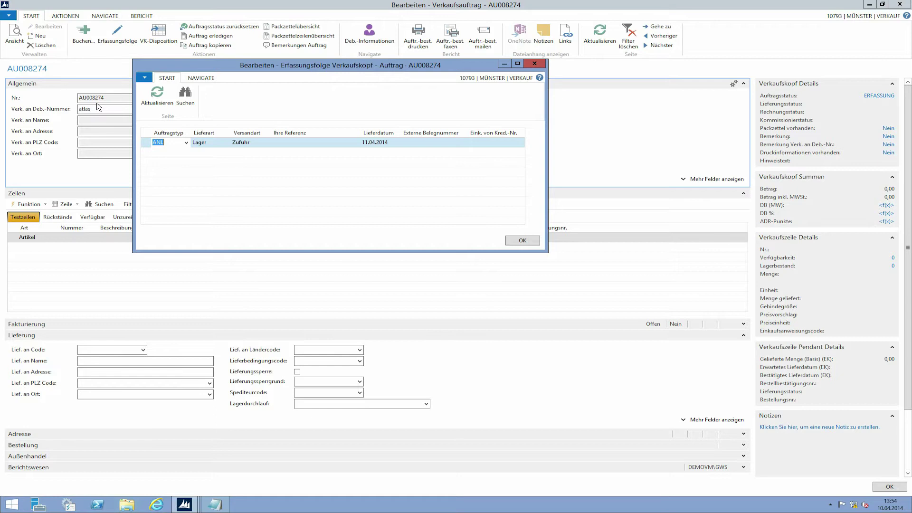
# - Accept the order header defaults, find Tesafilm farblos 7296/66-50 by searching for tesa, and add it as a line with quantity 1
pyautogui.press('Return')
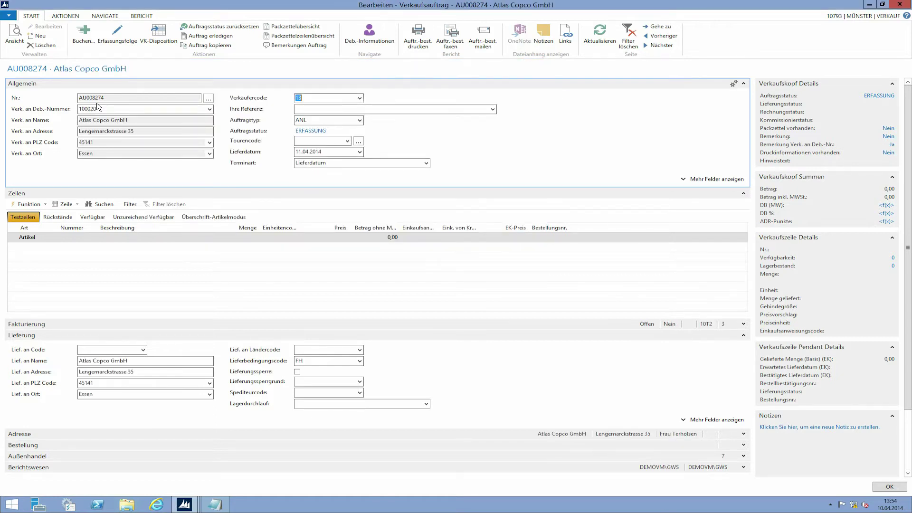
pyautogui.click(52, 246)
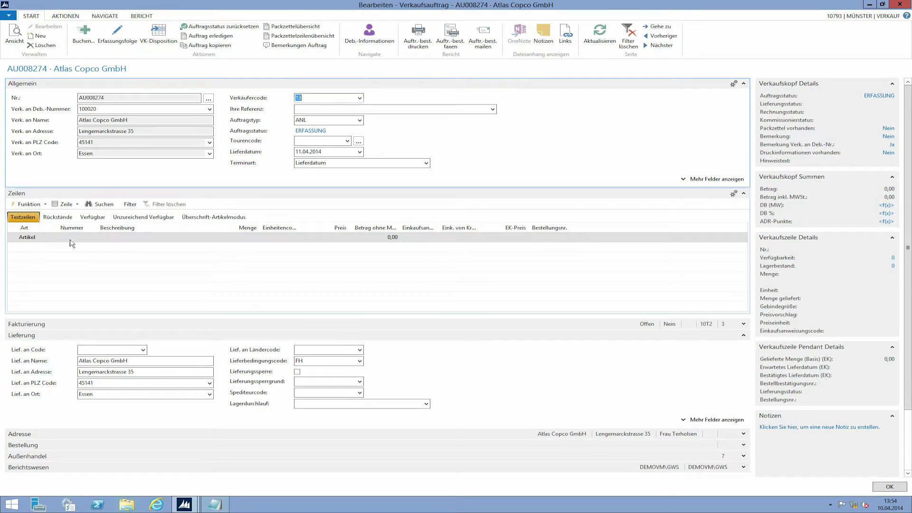
pyautogui.click(71, 239)
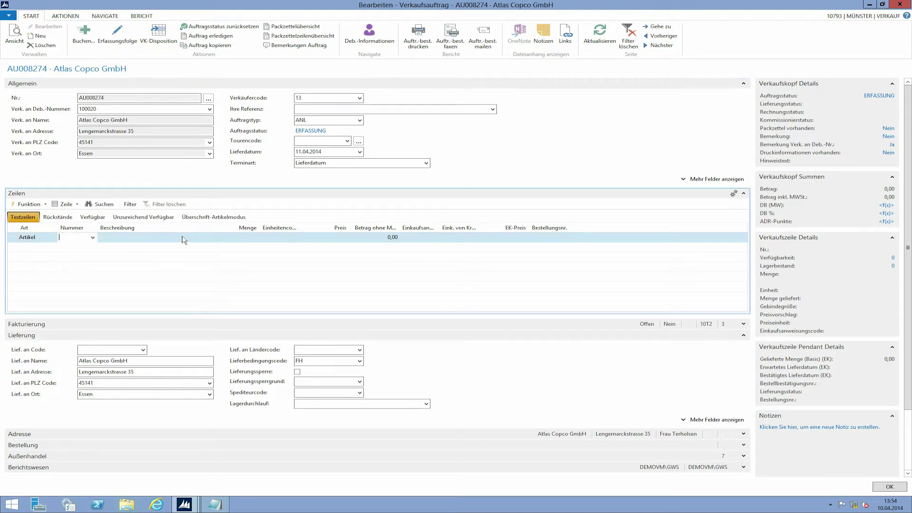
pyautogui.write('tesa')
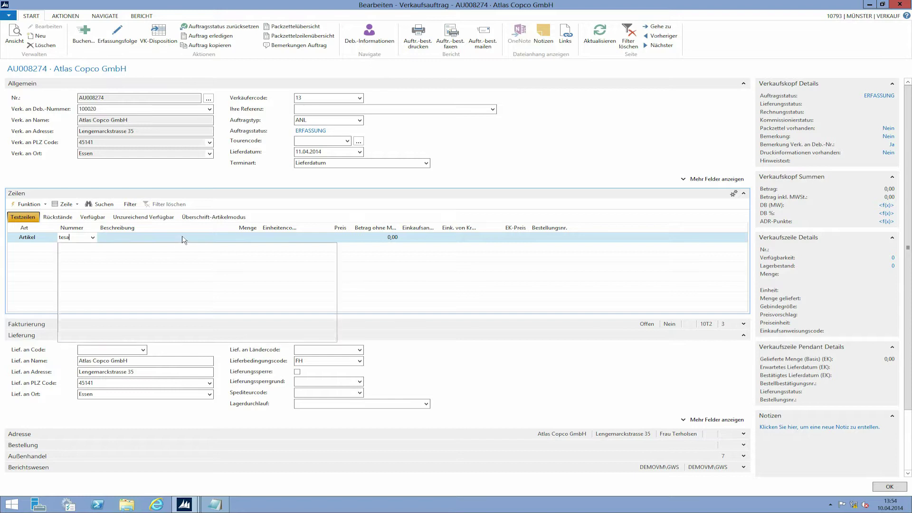
pyautogui.press('Return')
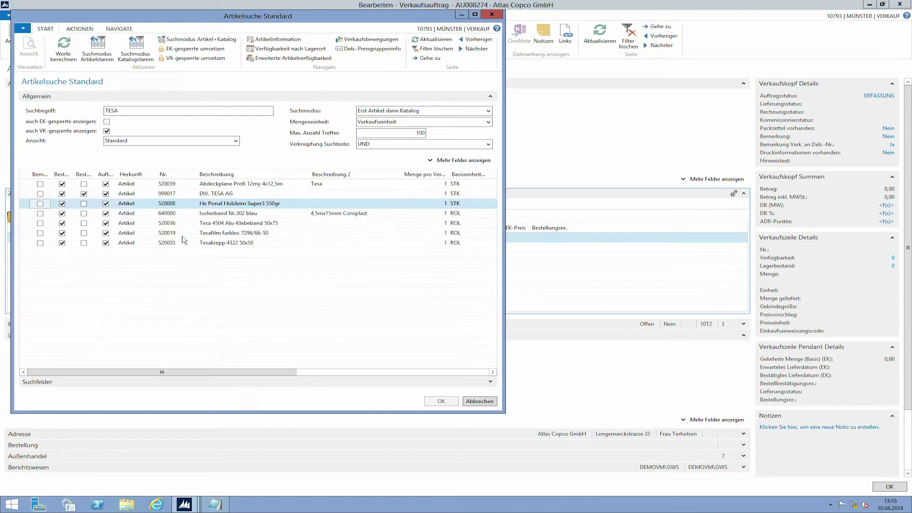
pyautogui.press('Down')
pyautogui.press('Down')
pyautogui.press('Down')
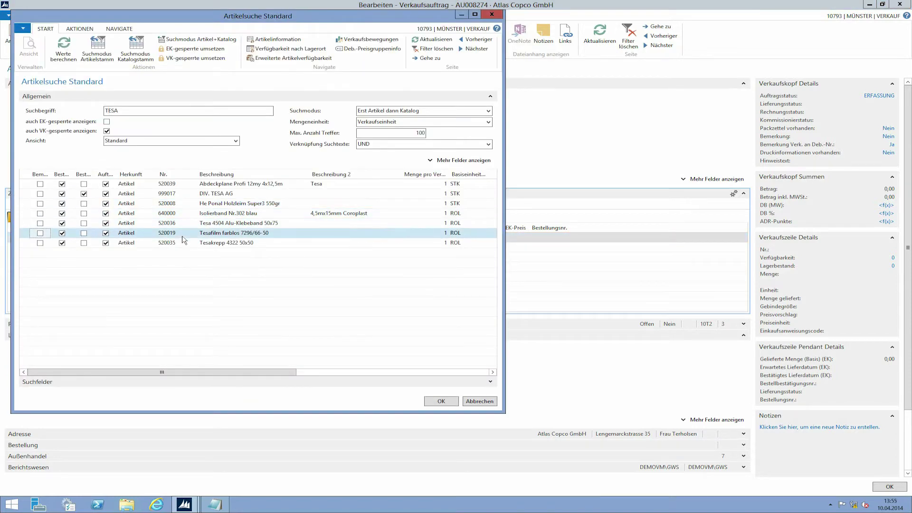
pyautogui.press('Return')
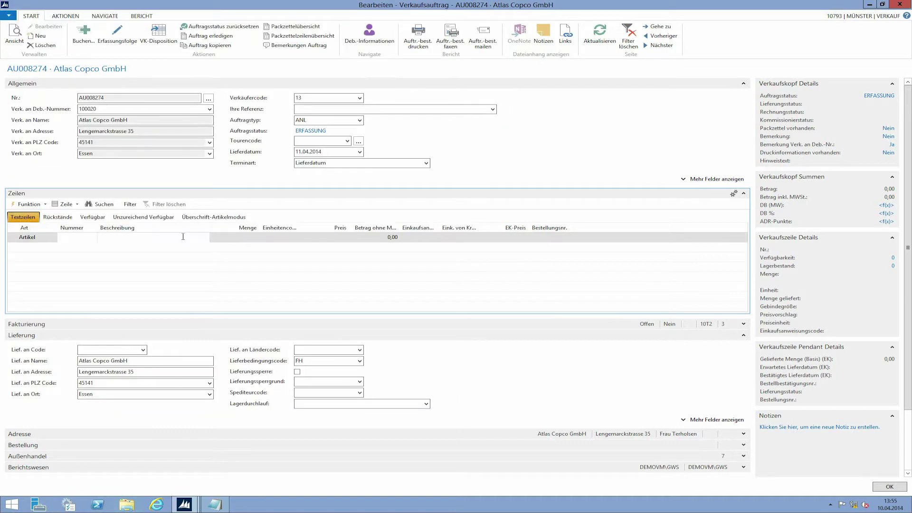
pyautogui.press('Tab')
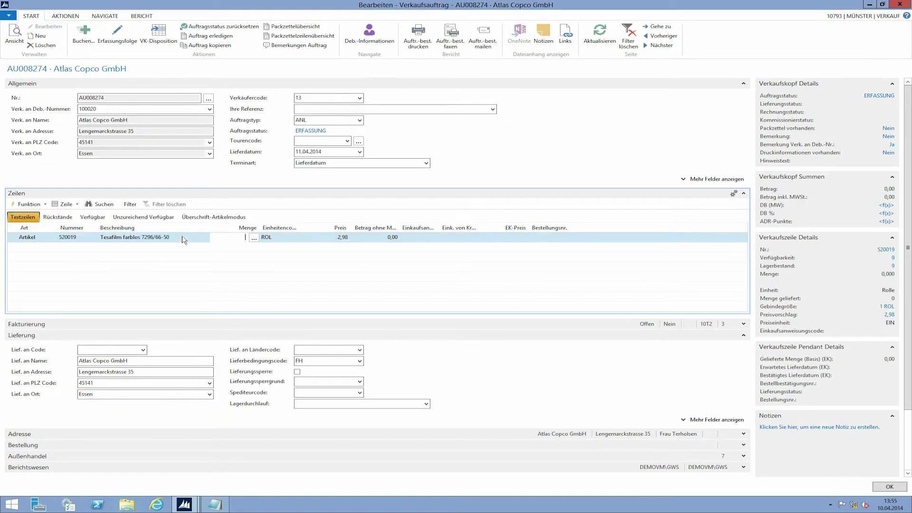
pyautogui.press('Tab')
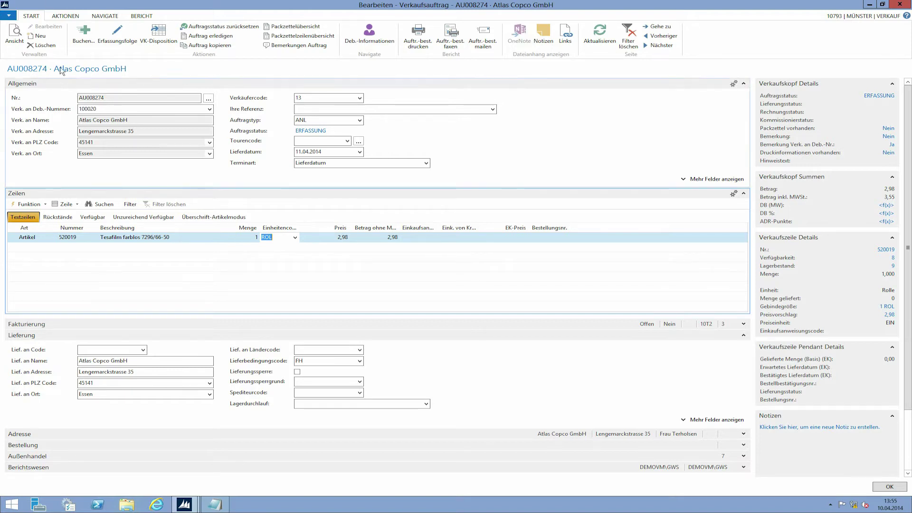
# - Delete the open sales order for Atlas Copco GmbH and confirm the deletion
pyautogui.click(45, 45)
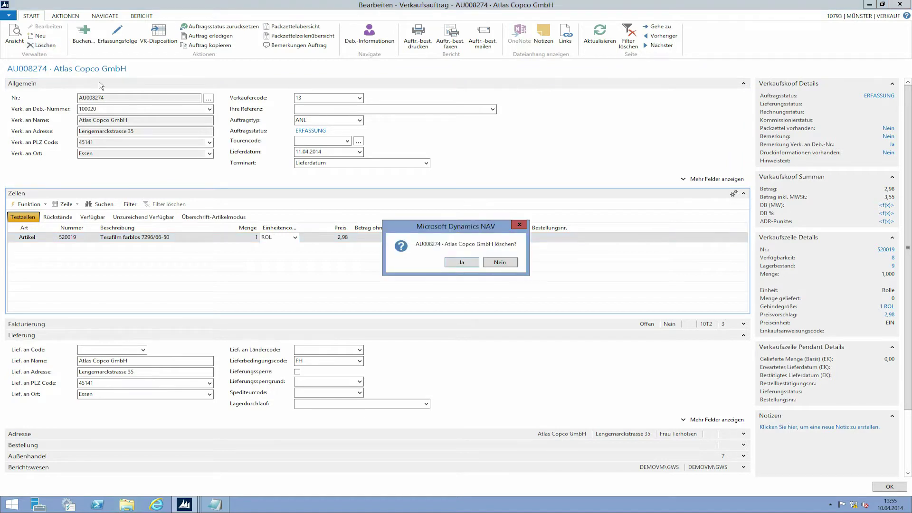
pyautogui.click(449, 261)
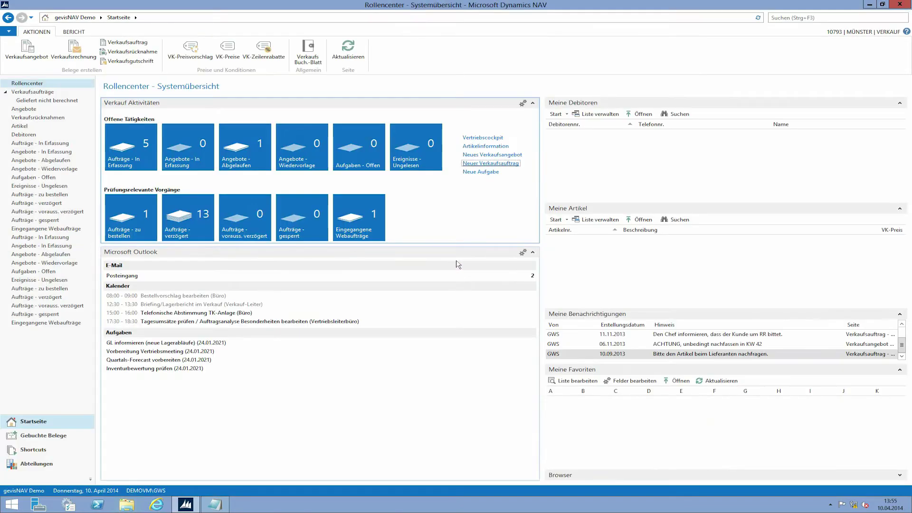
# - Open the item card of Tesafilm farblos 7296/66-50 and bring up the full list of item sales notes for its Verkaufshinweiscode
pyautogui.click(20, 126)
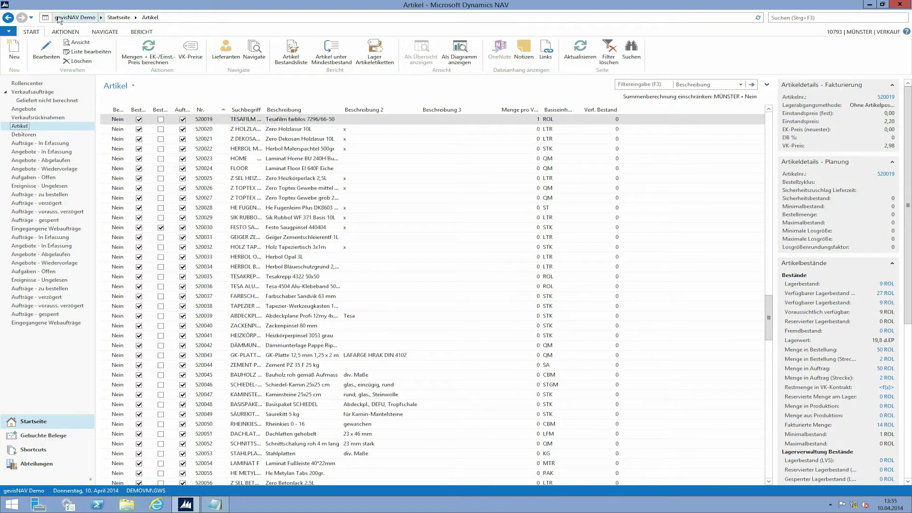
pyautogui.click(46, 52)
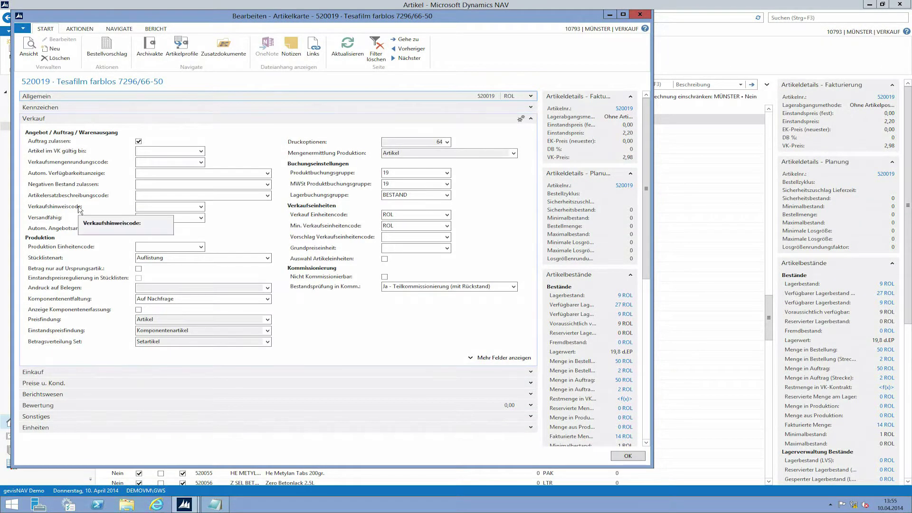
pyautogui.click(201, 208)
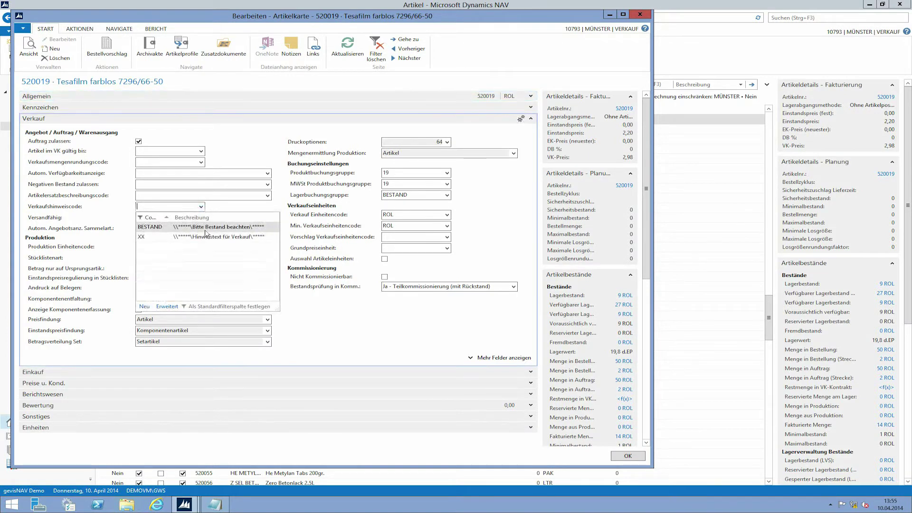
pyautogui.click(168, 306)
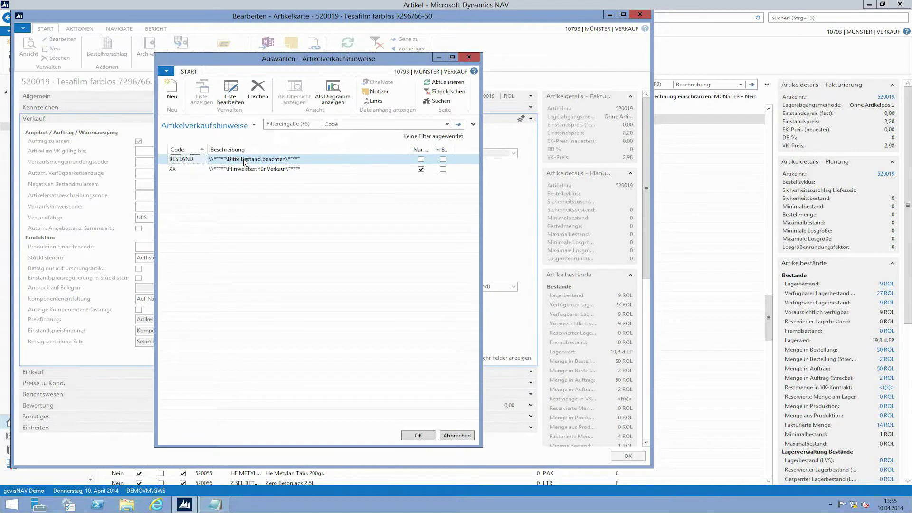
# - Create a sales note with code TESA and the description "Bitte auf die Lauflänge achten", framed by backslash-separated rows of asterisks
pyautogui.click(174, 94)
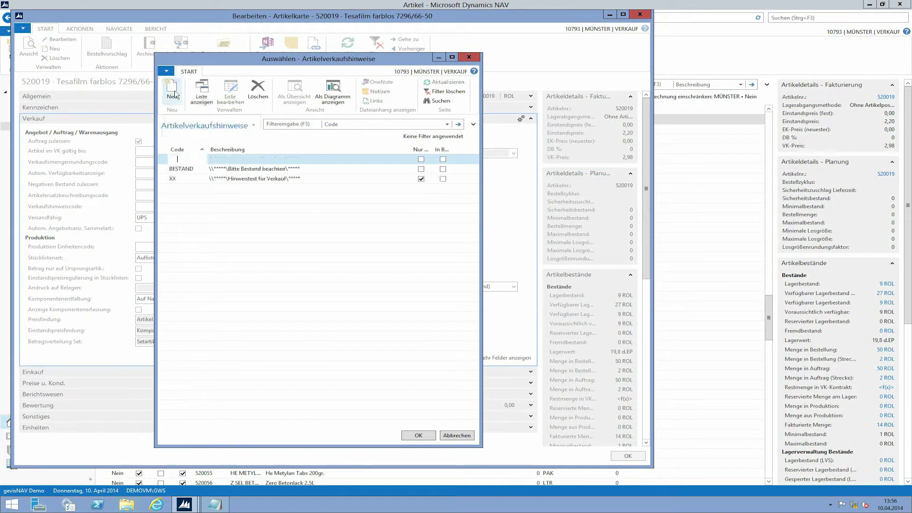
pyautogui.write('tesa')
pyautogui.press('Tab')
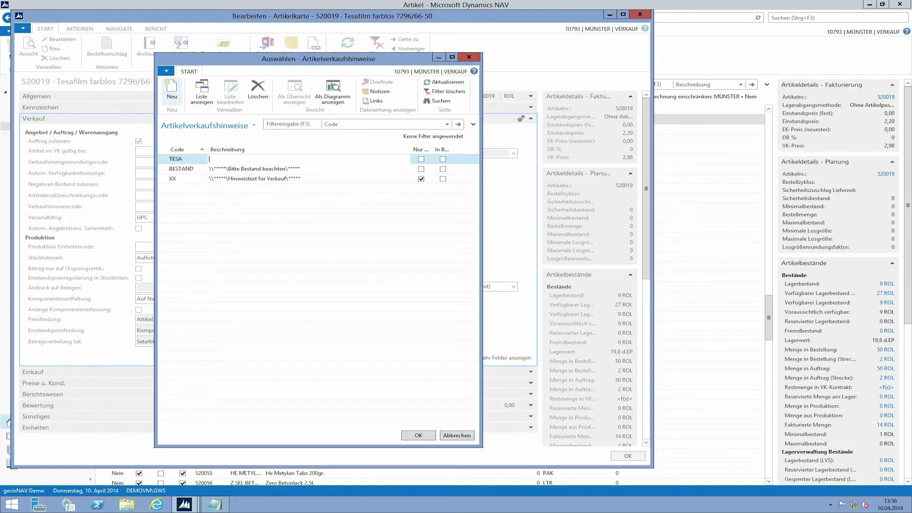
pyautogui.write('\\')
pyautogui.write('**********\\Bitte auf die Lauflängwe')
pyautogui.press('BackSpace')
pyautogui.write('achten\\************')
pyautogui.press('Tab')
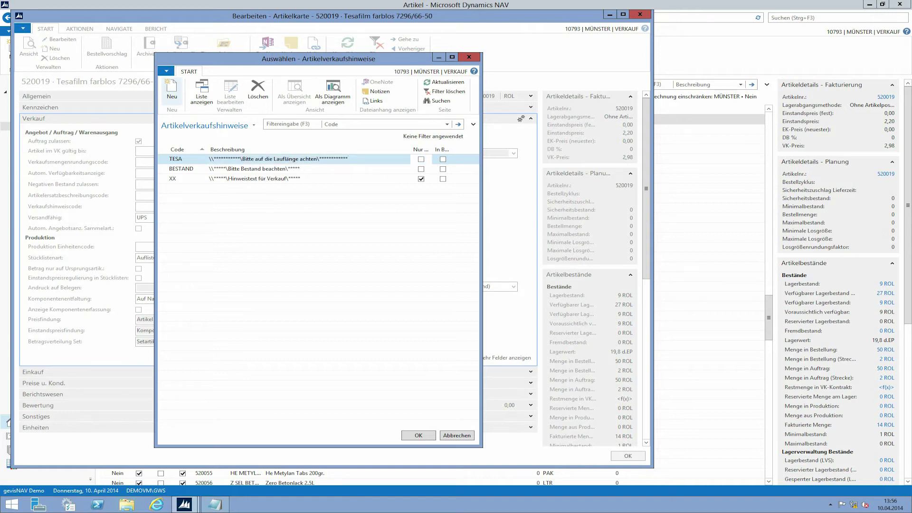
# - Assign the TESA note as the item's Verkaufshinweiscode and close the item card
pyautogui.click(427, 439)
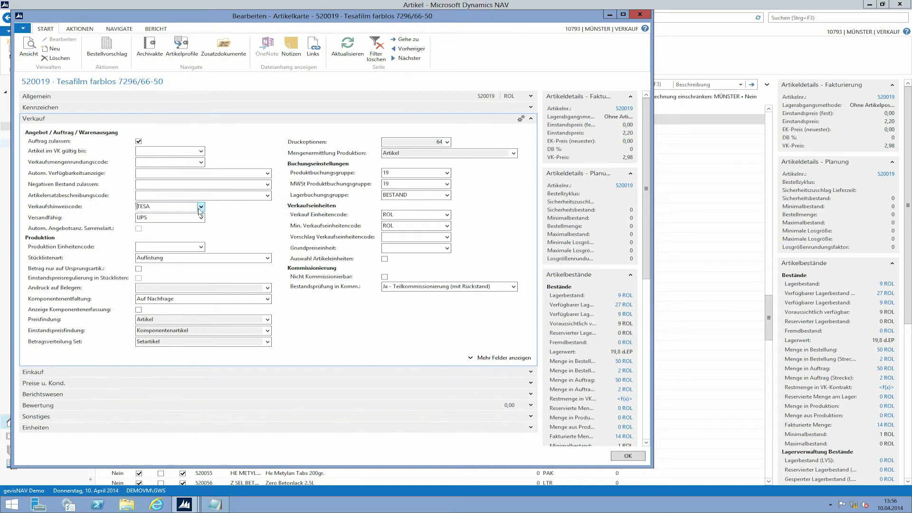
pyautogui.click(636, 456)
pyautogui.press('Return')
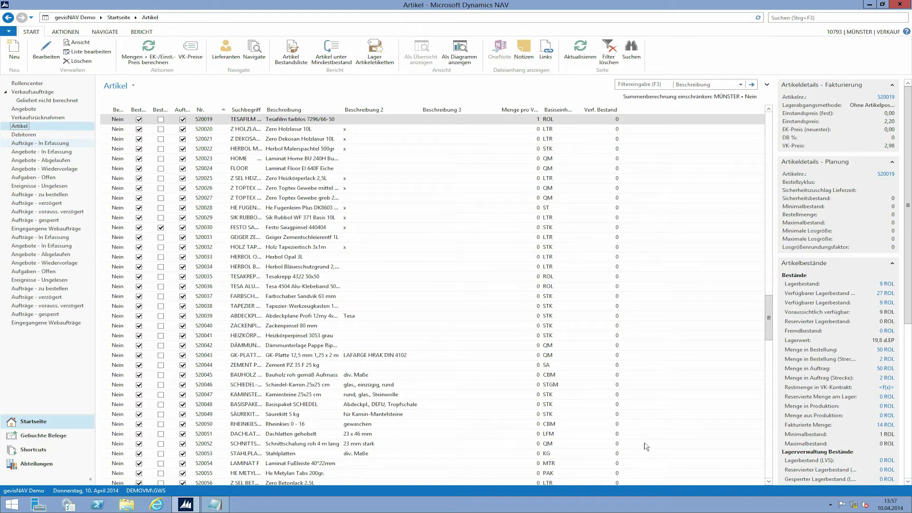
# - Create a new sales order from the Rollencenter and select Atlas Copco GmbH as the customer by searching for atlas
pyautogui.click(24, 84)
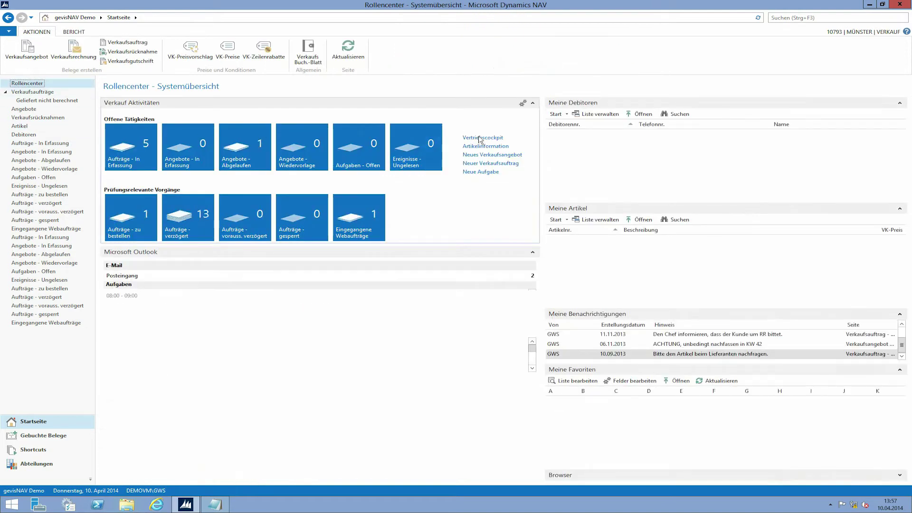
pyautogui.click(485, 164)
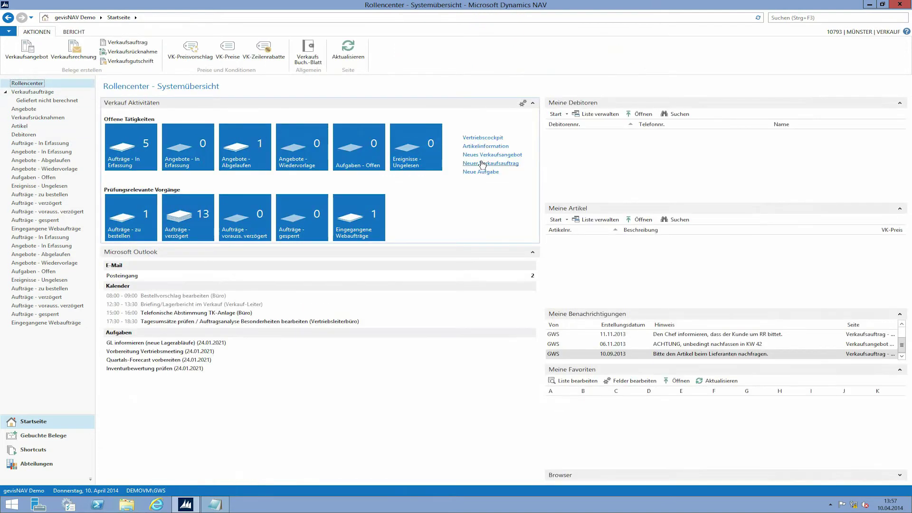
pyautogui.click(105, 109)
pyautogui.write('atlas')
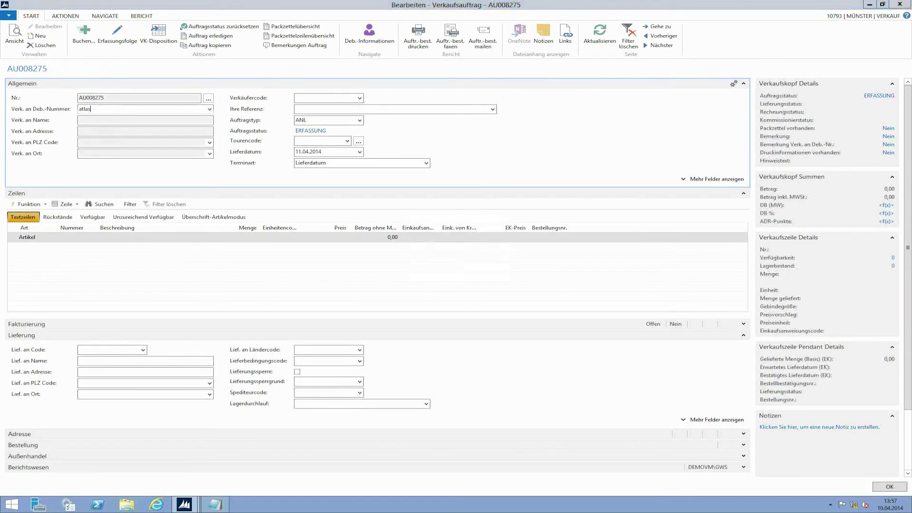
pyautogui.press('Tab')
pyautogui.press('Down')
pyautogui.press('Down')
pyautogui.press('Return')
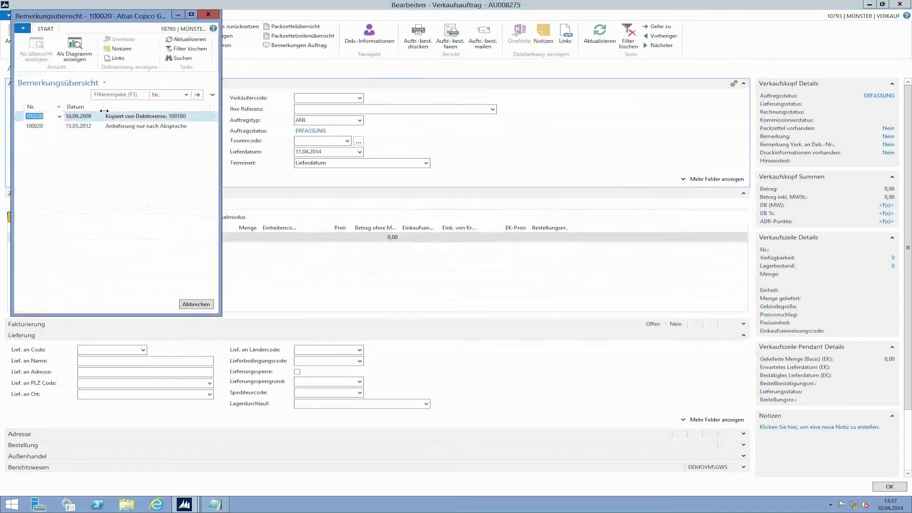
# - Dismiss the customer's remarks overview and accept the default order header entries
pyautogui.press('Escape')
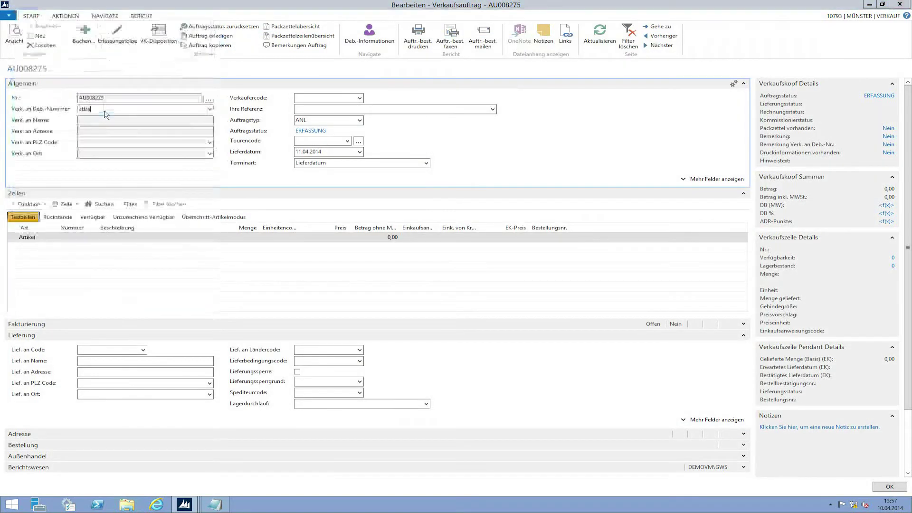
pyautogui.press('Return')
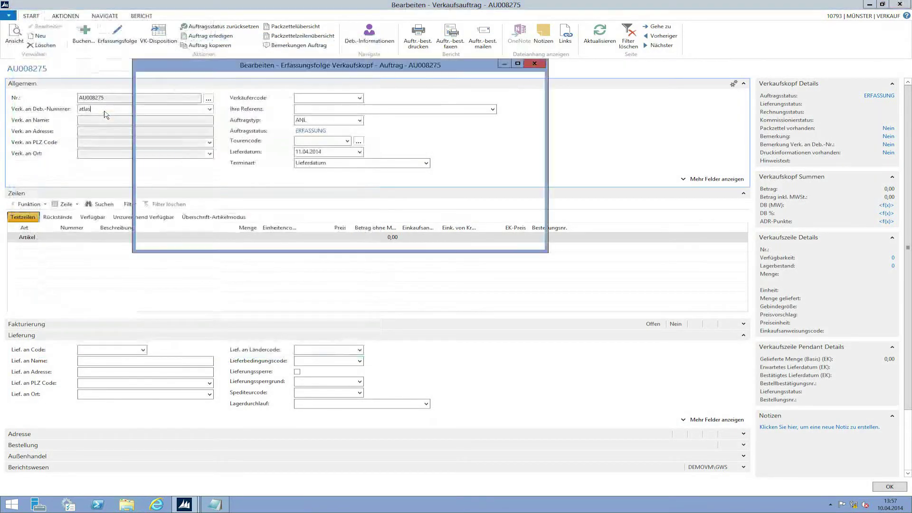
pyautogui.press('Return')
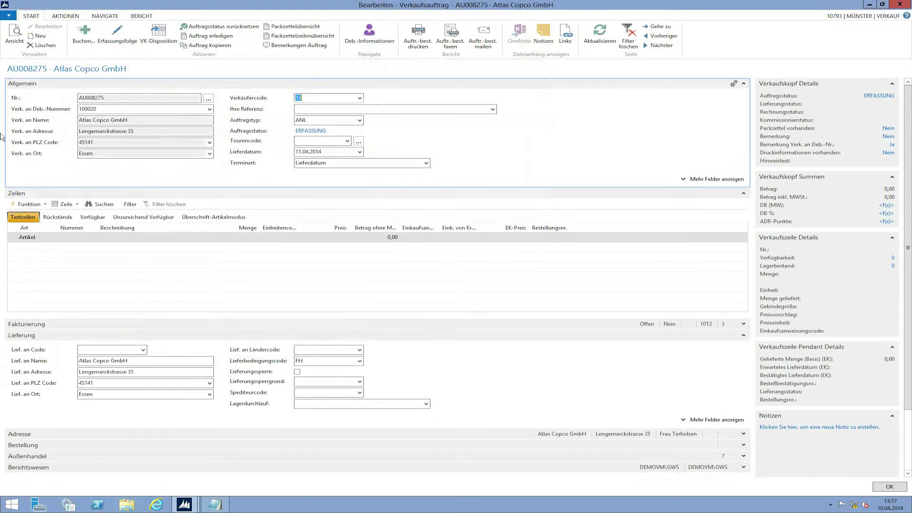
# - Search for tesa in the first order line, choose Tesafilm farblos 7296/66-50, and accept its sales note
pyautogui.click(93, 237)
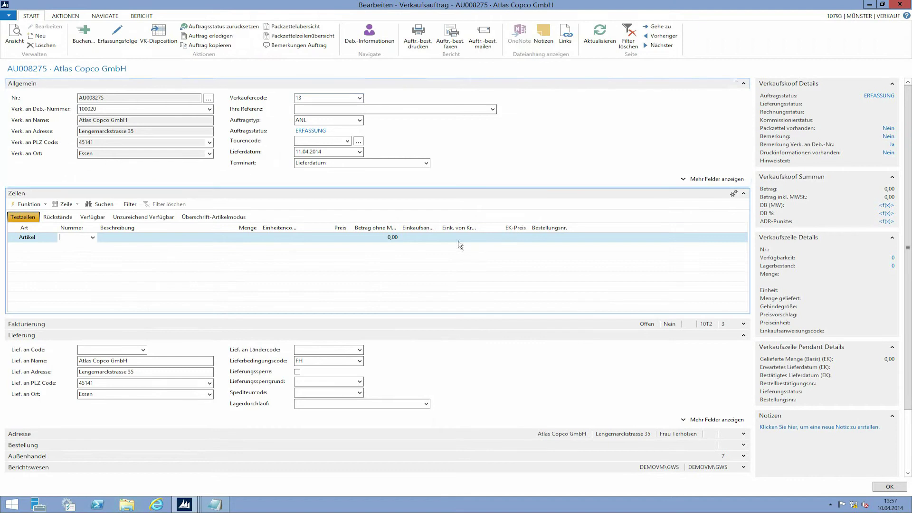
pyautogui.write('tesa')
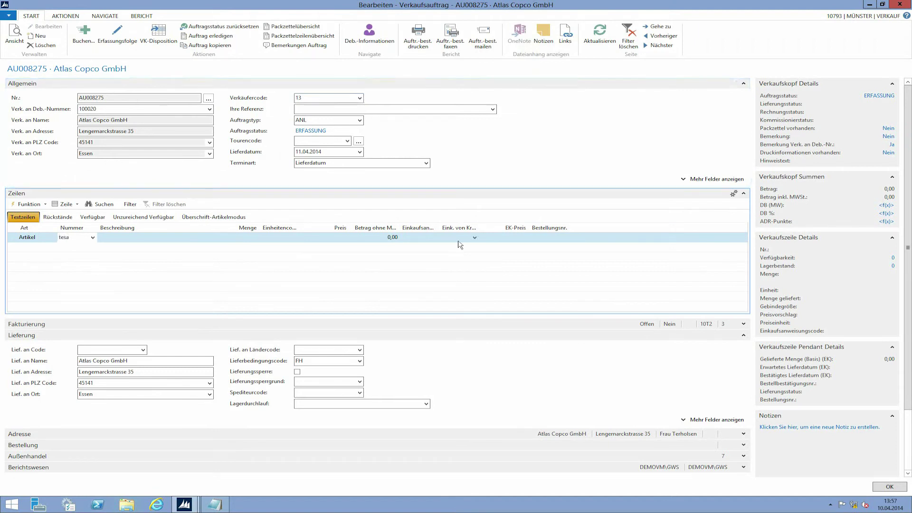
pyautogui.press('Tab')
pyautogui.press('Down')
pyautogui.press('Down')
pyautogui.press('Down')
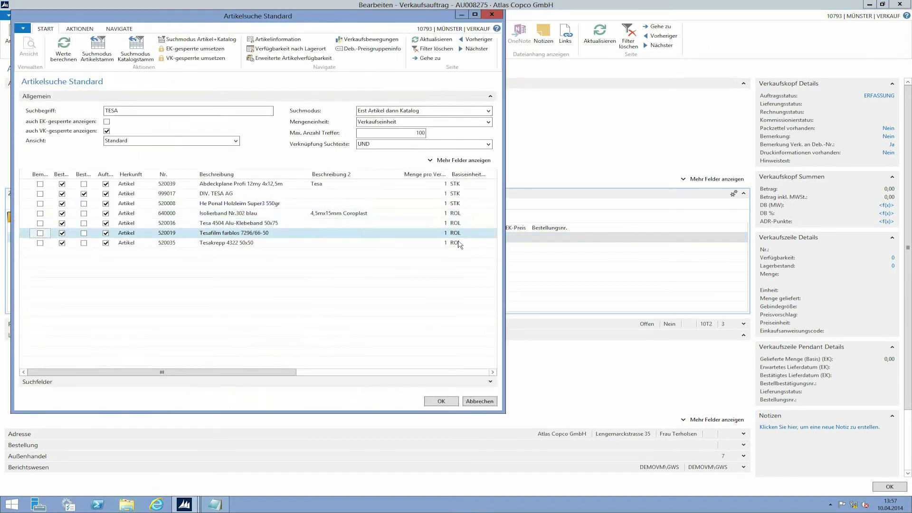
pyautogui.press('Return')
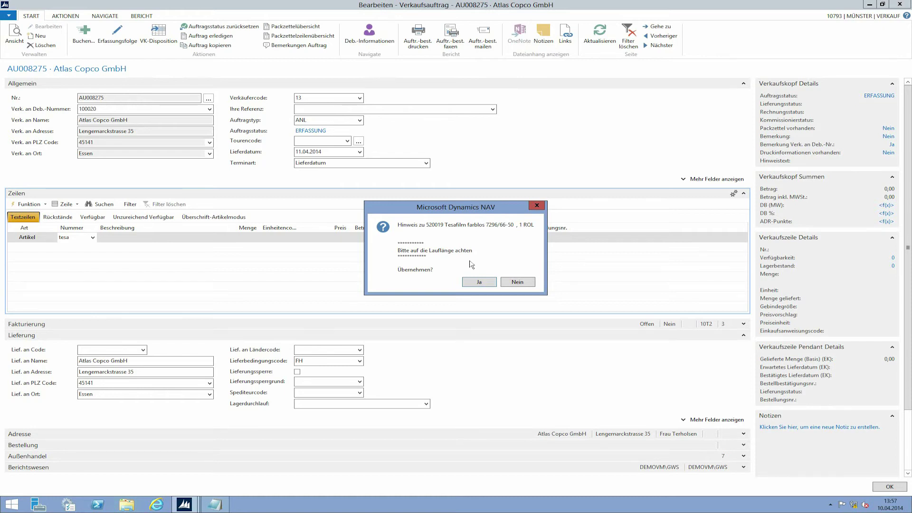
pyautogui.click(480, 282)
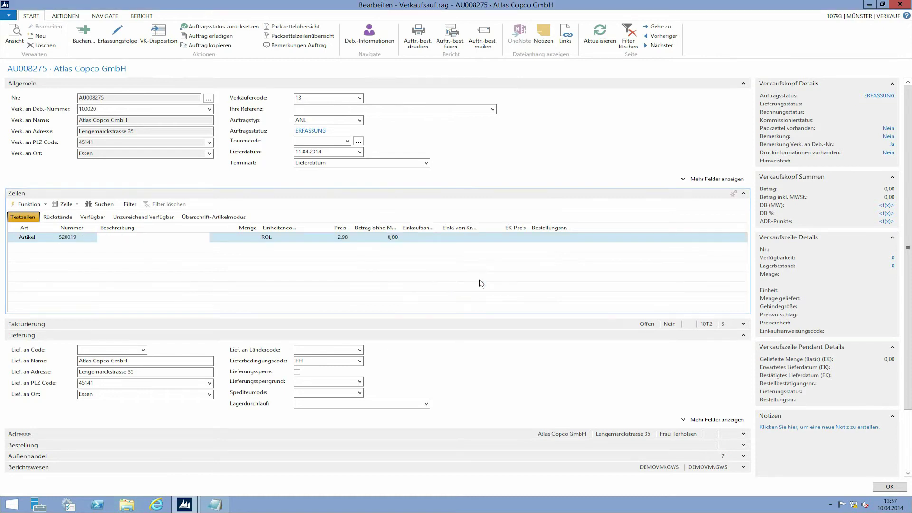
# - Set the quantity of the Tesafilm order line to 1
pyautogui.press('Tab')
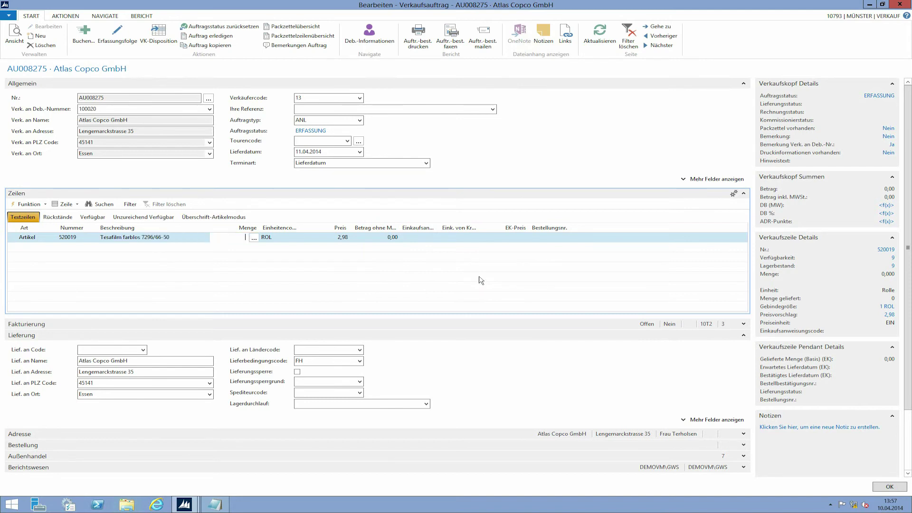
pyautogui.write('1')
pyautogui.press('Tab')
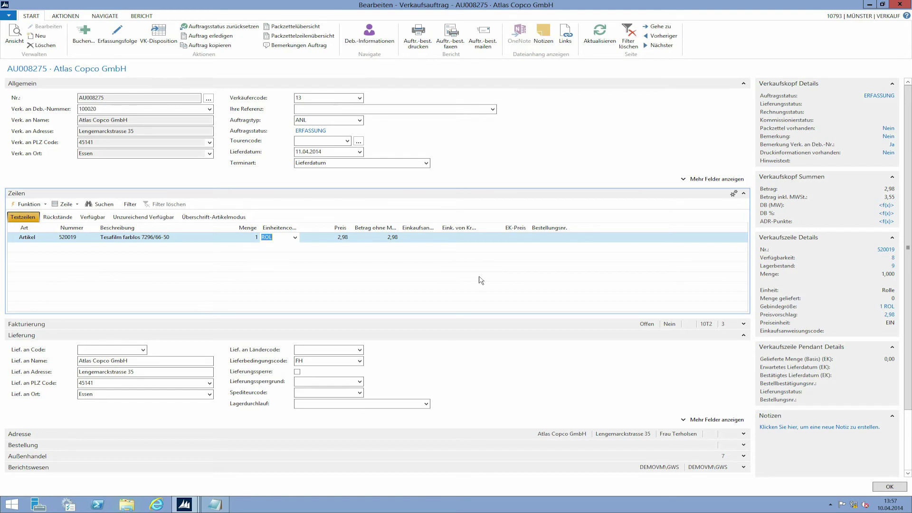